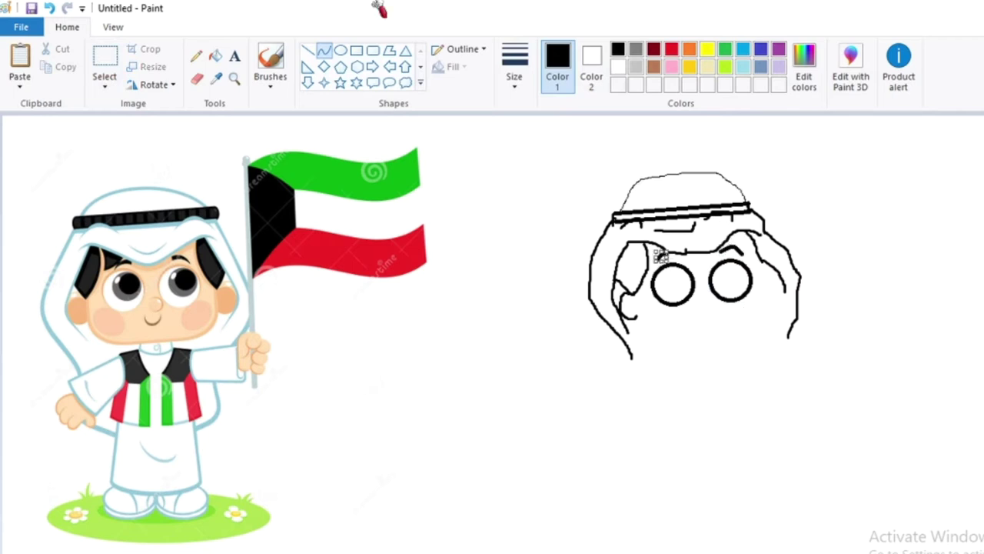
Step: Draw a small circle in the blank area beside the boy's head with a thin outline
left_click(339, 50)
left_click_drag(526, 142, 549, 163)
left_click(523, 83)
left_click(527, 115)
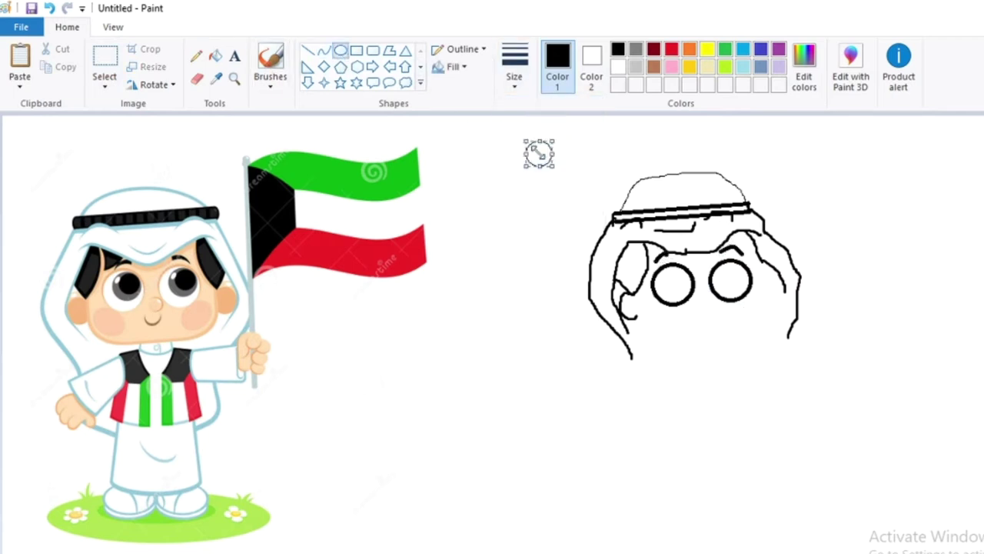
left_click(107, 63)
left_click_drag(509, 131, 556, 171)
key("ctrl+c")
key("ctrl+v")
left_click_drag(21, 128, 526, 203)
key("ctrl+z")
key("ctrl+z")
Step: Draw a thin iris circle and a smaller pupil circle inside each eye of the sketch
left_click(340, 50)
mouse_move(663, 271)
left_mouse_down()
mouse_move(694, 296)
mouse_move(751, 290)
mouse_move(692, 290)
left_mouse_up()
Step: Draw the boy's curved nose and smiling mouth below the eyes using the Curve tool with a thick outline
left_click(324, 50)
left_click(527, 68)
left_click(550, 143)
mouse_move(707, 298)
left_mouse_down()
mouse_move(725, 298)
mouse_move(718, 309)
left_mouse_up()
left_click(722, 303)
key("ctrl+z")
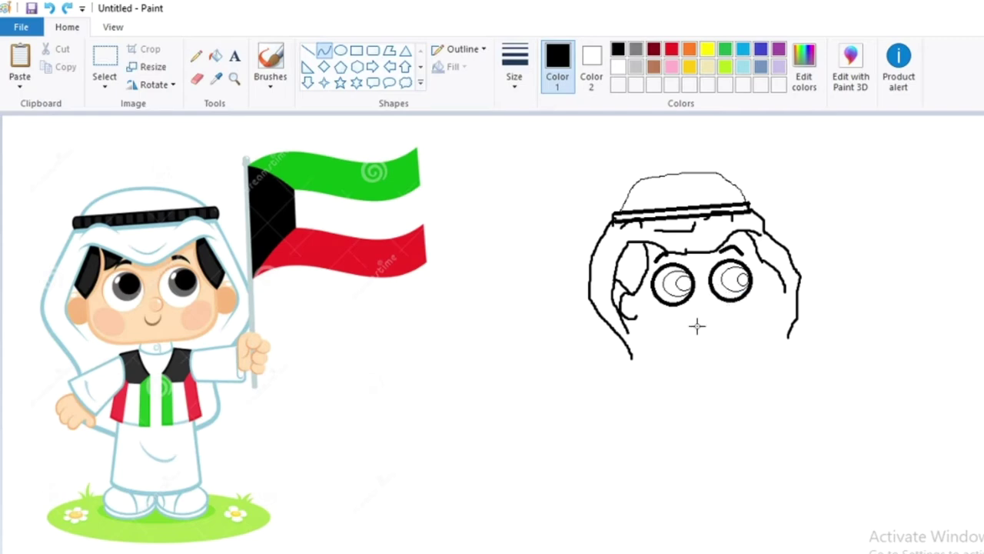
mouse_move(711, 302)
left_mouse_down()
mouse_move(729, 302)
mouse_move(729, 328)
mouse_move(709, 348)
left_mouse_up()
left_click(723, 306)
left_click(693, 307)
Step: Brush in the face outline, ears, side hair, collar and vest armholes in black
left_click(271, 62)
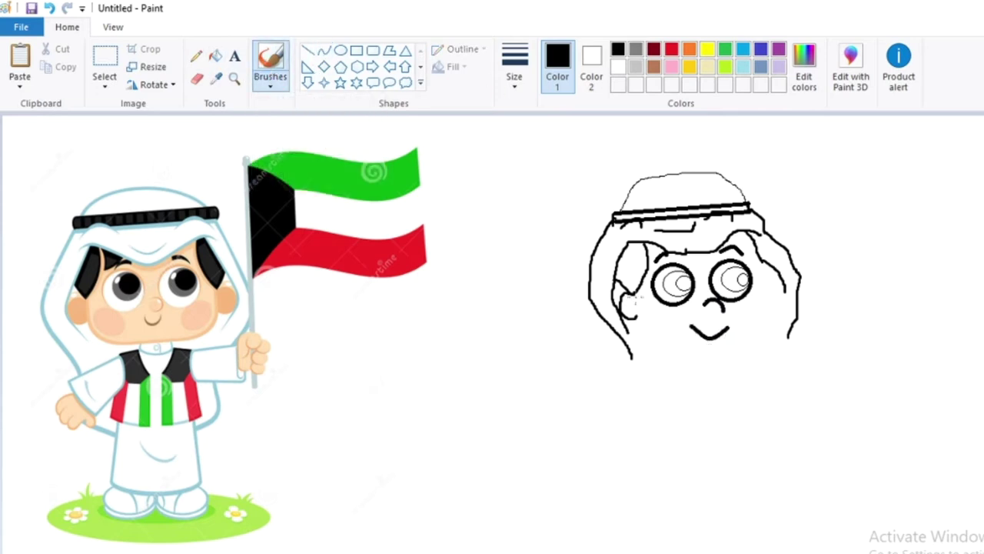
key("ctrl+z")
key("ctrl+z")
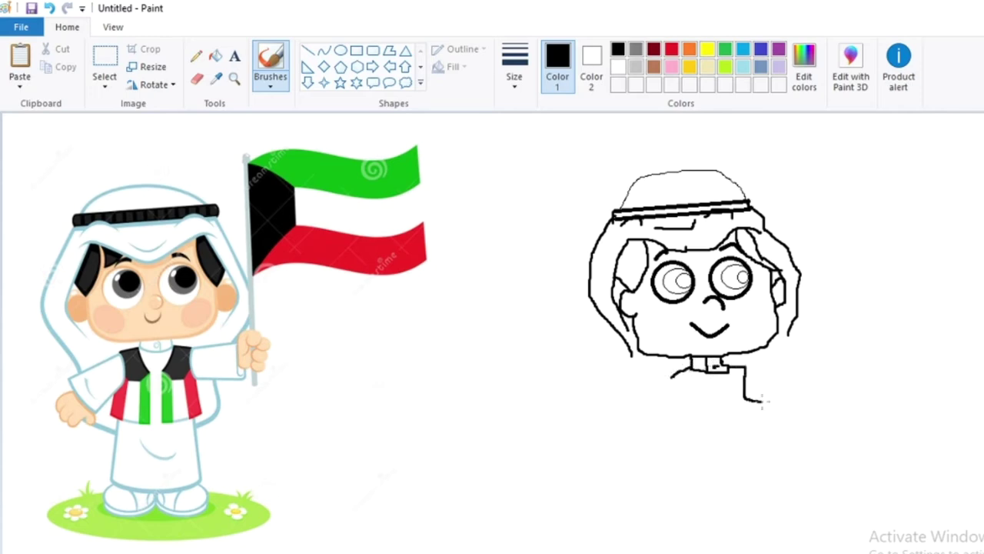
Step: Draw straight upper and lower edges for both outstretched sleeves, one sloping down and the other nearly horizontal
left_click(307, 50)
left_click_drag(675, 373, 611, 405)
mouse_move(744, 367)
left_mouse_down()
mouse_move(818, 366)
mouse_move(808, 367)
left_mouse_up()
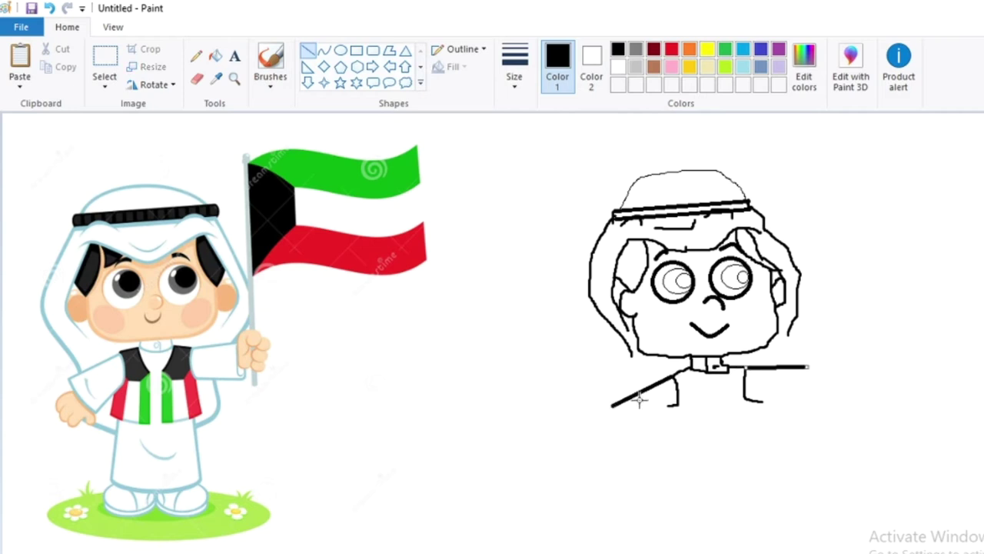
left_click_drag(676, 400, 625, 446)
left_click_drag(754, 401, 811, 406)
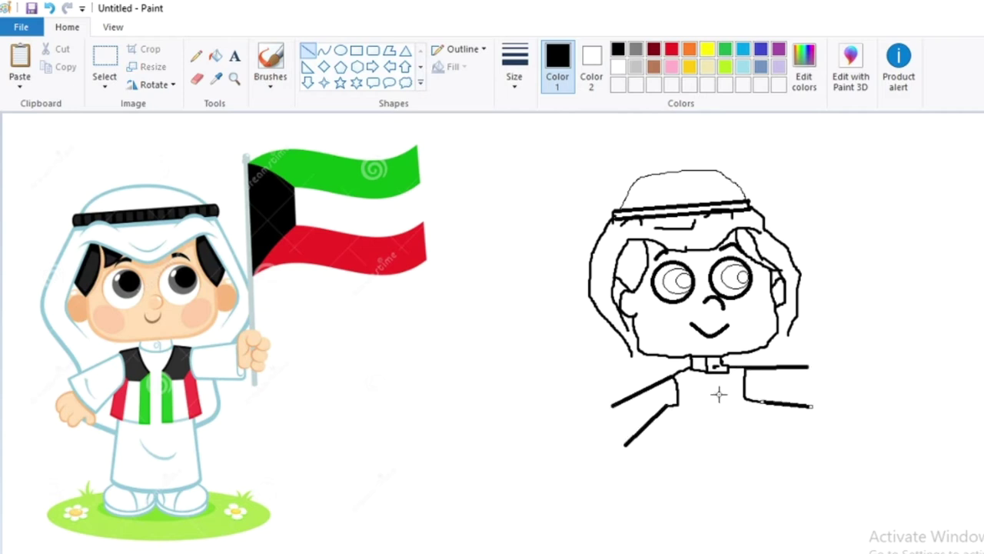
Step: Draw the vest's straight outer sides and its two curved front edges running down from the collar
left_click_drag(667, 407, 662, 437)
left_click_drag(754, 401, 763, 433)
left_click(324, 50)
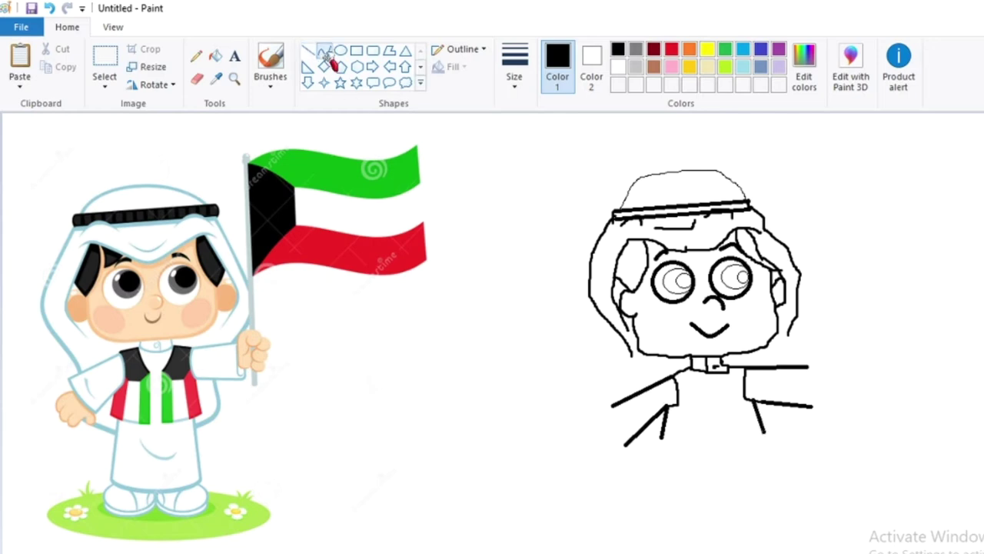
mouse_move(698, 387)
left_mouse_down()
mouse_move(723, 391)
mouse_move(707, 458)
mouse_move(732, 447)
left_mouse_up()
left_click(699, 387)
left_click(698, 387)
left_click(725, 383)
left_click(725, 384)
Step: Close both halves of the vest with curved hems along their lower ends
left_click(308, 50)
left_click(324, 50)
mouse_move(660, 440)
left_mouse_down()
mouse_move(707, 453)
mouse_move(763, 433)
left_mouse_up()
left_click(682, 454)
left_click(681, 454)
left_click(751, 443)
left_click(751, 443)
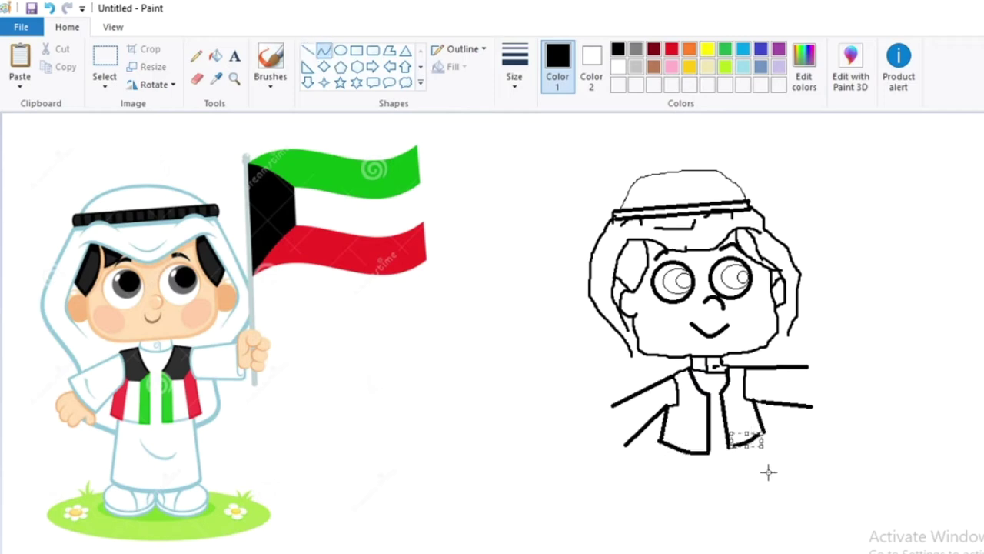
Step: Close both sleeve ends with curved cuffs and add a short fold mark inside the sloping sleeve
left_click_drag(612, 404, 626, 444)
key("ctrl+z")
left_click(613, 426)
left_click_drag(809, 366, 813, 402)
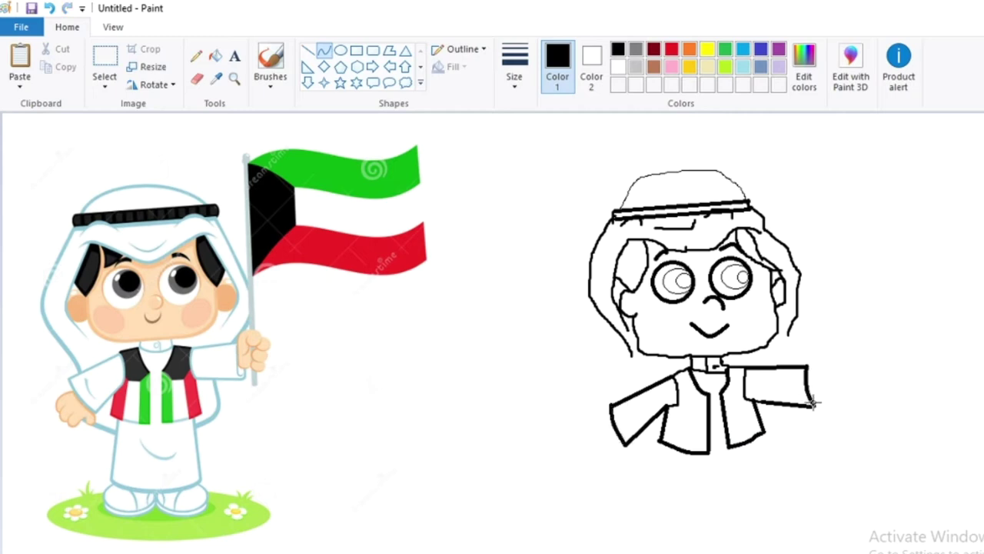
left_click_drag(622, 406, 623, 418)
Step: Outline the robe below the vest with two sides and a curved hem, and add a fold line inside
left_click_drag(663, 444, 658, 505)
left_click_drag(765, 433, 777, 502)
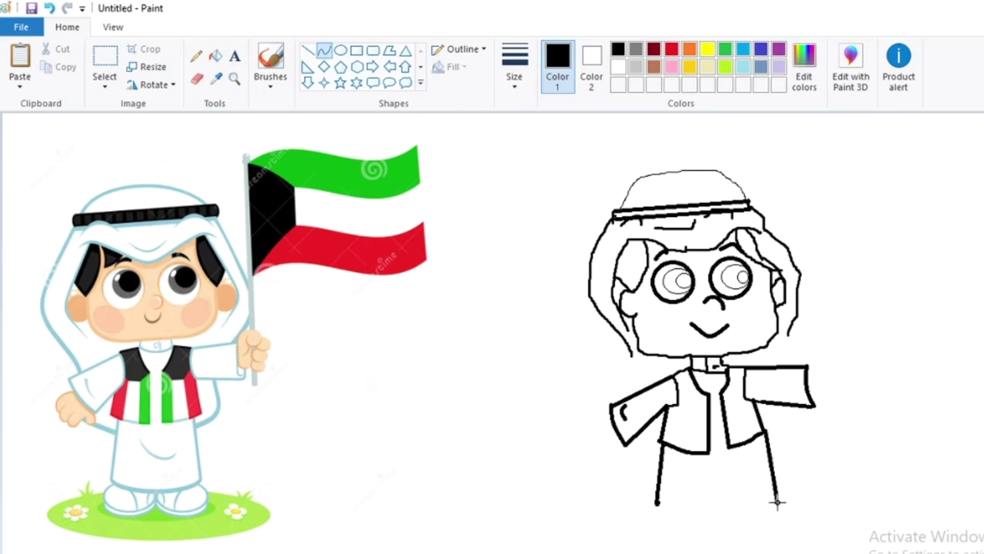
mouse_move(657, 505)
left_mouse_down()
mouse_move(779, 501)
mouse_move(776, 509)
left_mouse_up()
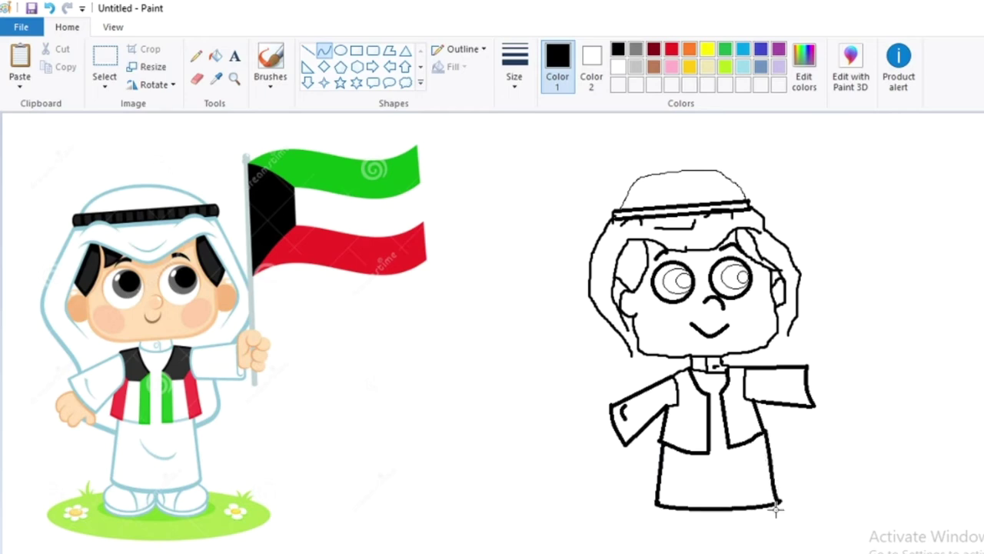
mouse_move(678, 467)
left_mouse_down()
mouse_move(703, 486)
mouse_move(687, 482)
left_mouse_up()
left_click(687, 482)
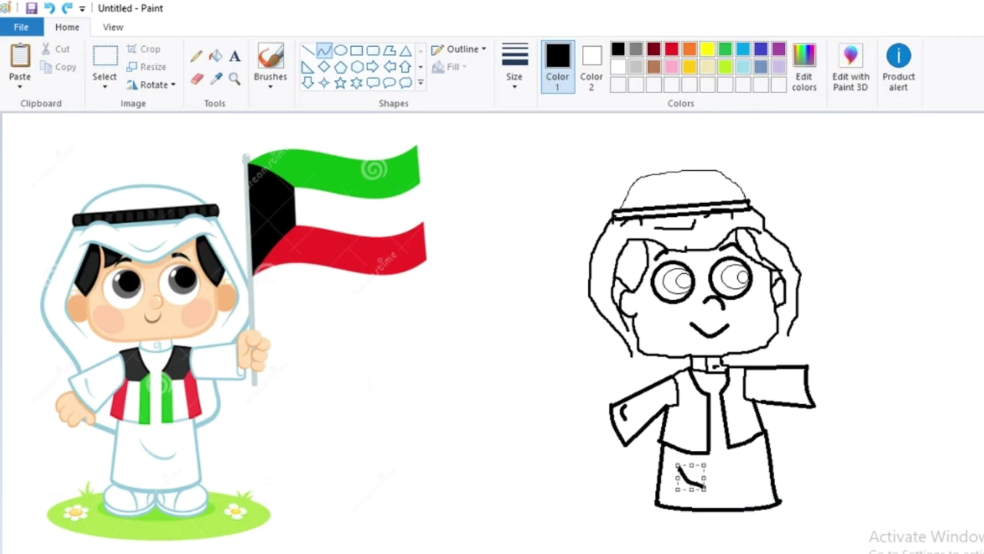
Step: Divide both vest halves with straight lines into upper panels and vertical stripes
left_click(307, 50)
mouse_move(683, 415)
left_mouse_down()
mouse_move(696, 416)
mouse_move(679, 432)
mouse_move(682, 417)
left_mouse_up()
left_click_drag(696, 450, 696, 426)
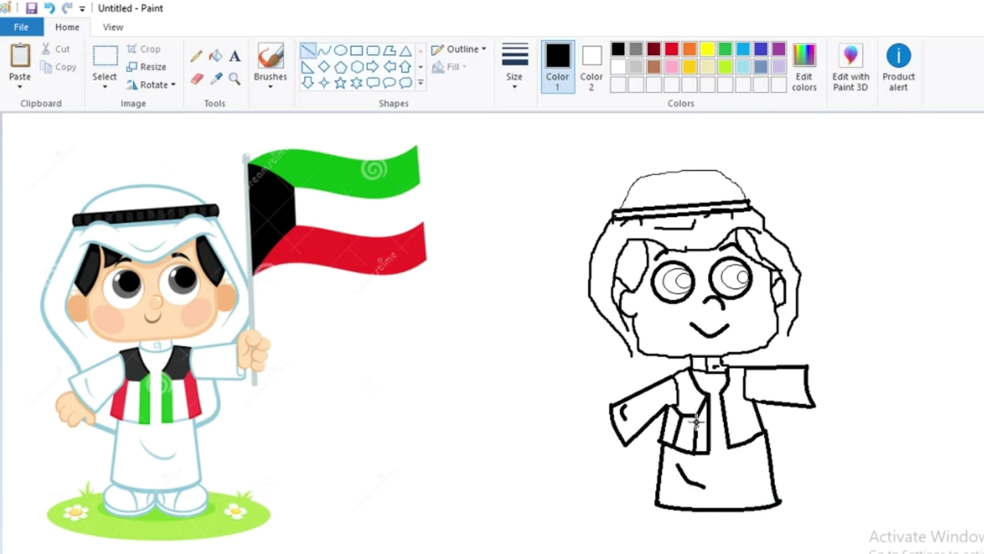
mouse_move(743, 442)
left_mouse_down()
mouse_move(734, 401)
mouse_move(757, 439)
left_mouse_up()
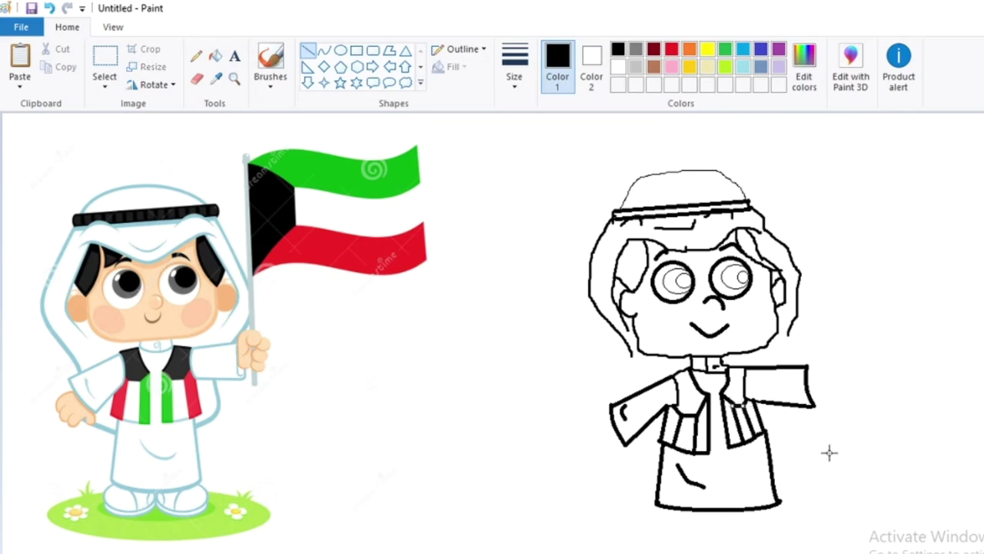
Step: Brush in the hanging ends of the headscarf behind the body and the fist at the end of the horizontal sleeve
left_click(270, 60)
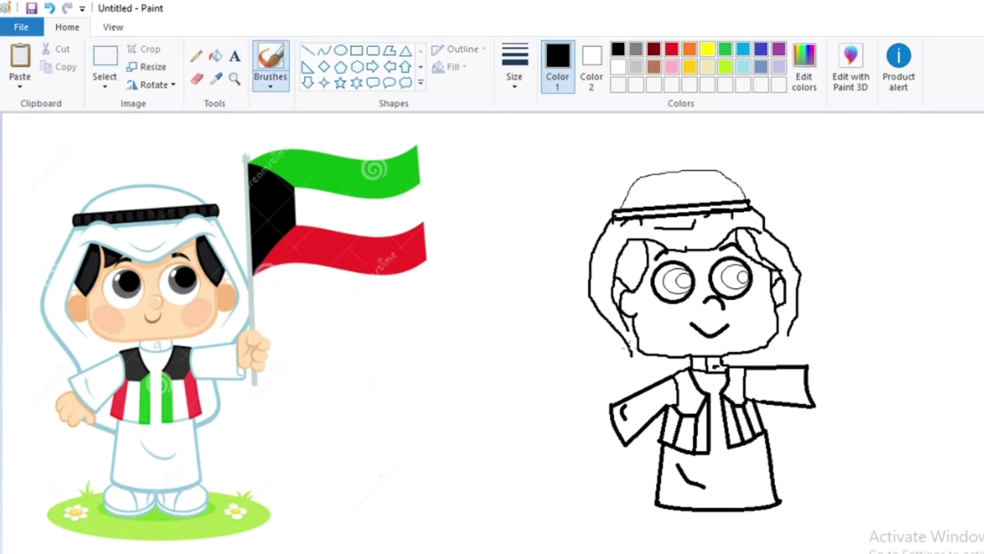
key("ctrl+z")
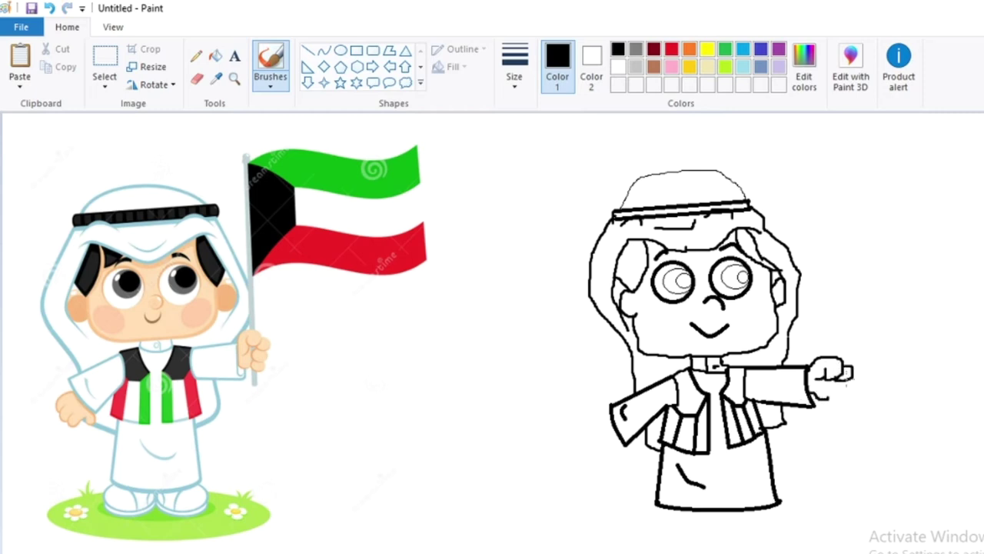
key("ctrl+z")
Step: Draw a long straight flagpole through the fist and a wavy upper flag edge extending from its top
left_click(307, 50)
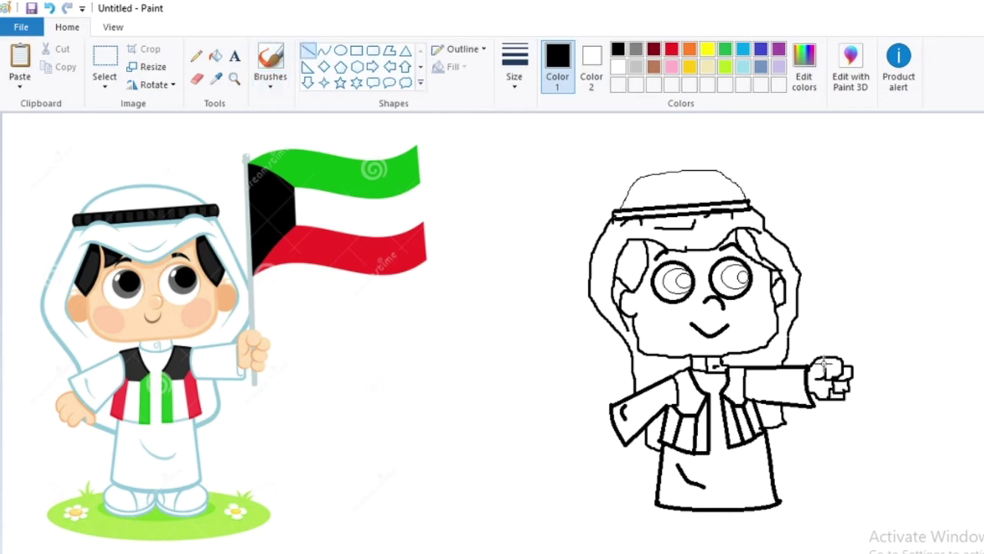
left_click_drag(831, 355, 828, 156)
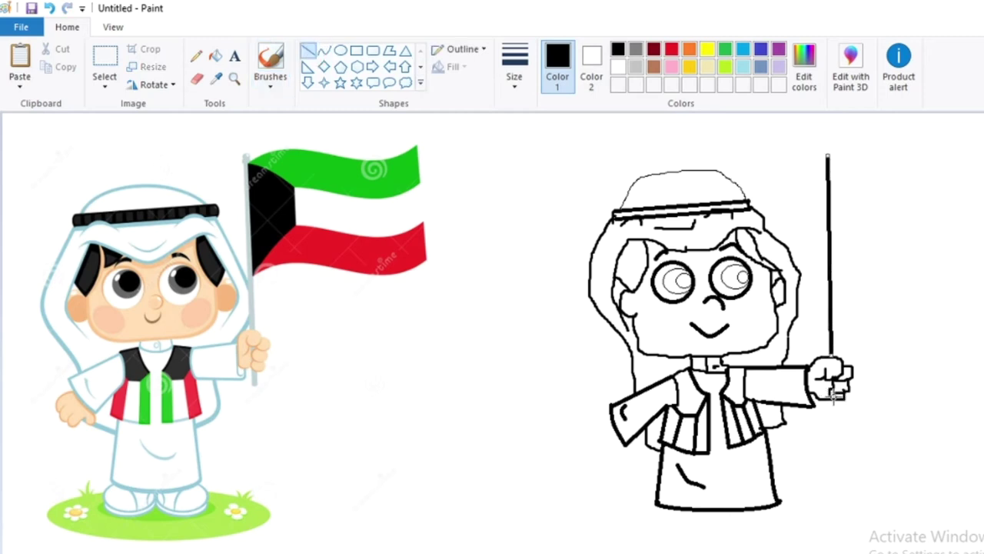
left_click(324, 50)
mouse_move(828, 163)
left_mouse_down()
mouse_move(957, 163)
mouse_move(854, 132)
left_mouse_up()
left_click_drag(914, 153, 936, 196)
mouse_move(832, 254)
left_mouse_down()
mouse_move(958, 259)
mouse_move(851, 220)
left_mouse_up()
left_click_drag(938, 257, 940, 279)
left_click(307, 50)
left_click_drag(958, 164, 961, 247)
key("ctrl+z")
key("ctrl+z")
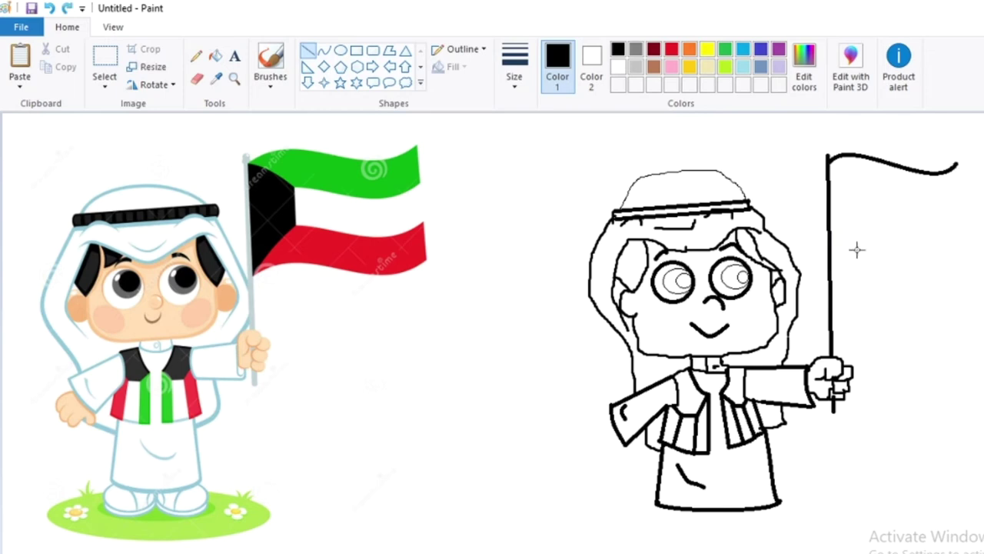
left_click_drag(831, 251, 961, 247)
key("ctrl+z")
Step: Complete the flag outline with a wavy lower edge and a straight outer edge joining both wavy edges
left_click(324, 50)
mouse_move(830, 262)
left_mouse_down()
mouse_move(965, 262)
mouse_move(838, 235)
left_mouse_up()
left_click_drag(926, 265, 938, 296)
left_click(307, 50)
left_click_drag(958, 164, 964, 269)
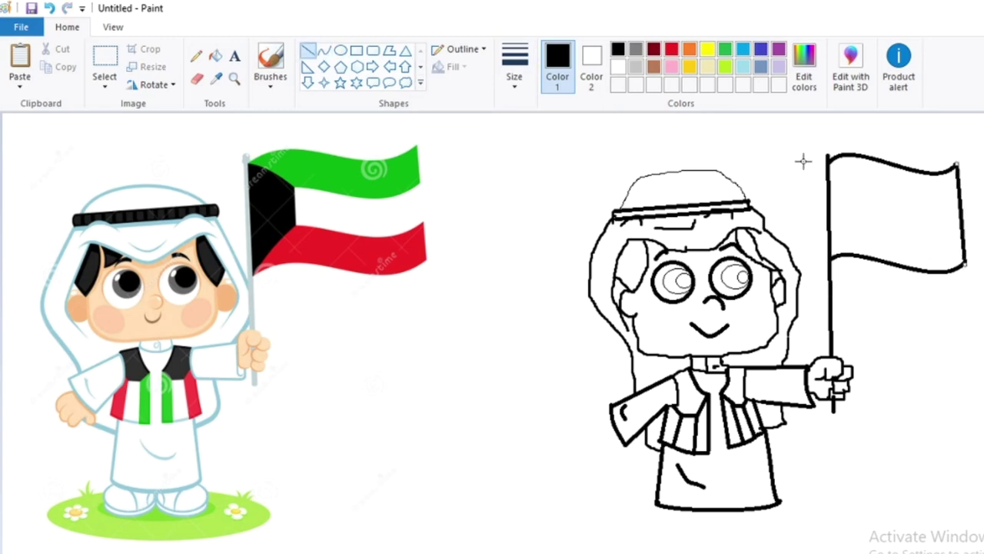
Step: Draw two slanted edges inside the flag, from the upper and lower pole corners toward the flag's interior
left_click(324, 50)
left_click_drag(830, 163, 864, 194)
left_click(857, 181)
left_click(856, 182)
mouse_move(831, 256)
left_mouse_down()
mouse_move(866, 229)
mouse_move(851, 238)
left_mouse_up()
left_click(852, 237)
Step: Join the two slanted flag edges with a slightly curved vertical line, undoing the unsatisfactory attempts
left_click_drag(865, 193, 868, 231)
key("ctrl+z")
left_click_drag(864, 192, 866, 231)
left_click(852, 206)
left_click(868, 217)
key("ctrl+z")
left_click_drag(865, 193, 864, 229)
left_click(872, 221)
left_click(855, 203)
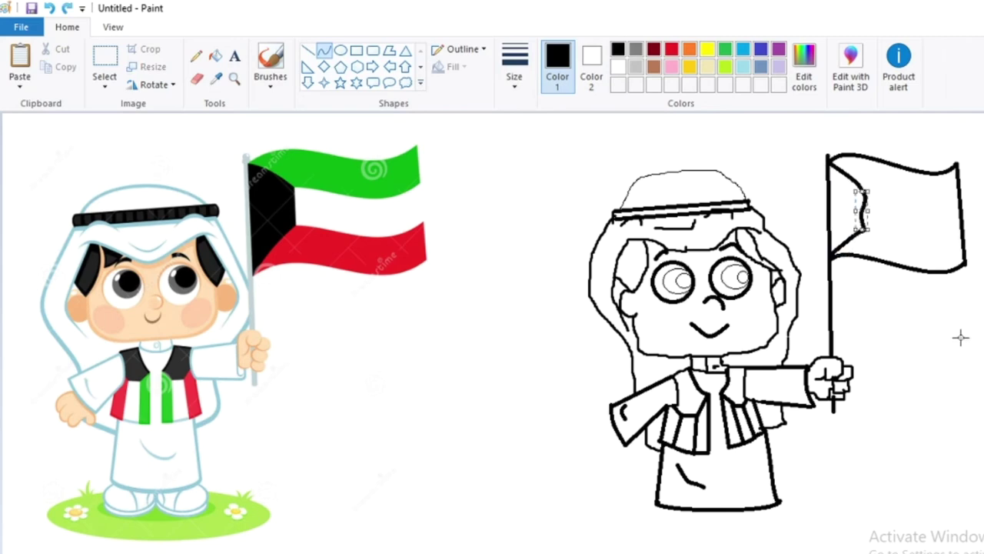
Step: Draw two oval shoes side by side under the robe and erase the stray marks around the hem
left_click(340, 50)
left_click_drag(650, 504, 712, 534)
left_click_drag(695, 524, 701, 528)
mouse_move(775, 516)
left_mouse_down()
mouse_move(722, 545)
mouse_move(749, 521)
mouse_move(757, 528)
mouse_move(749, 511)
left_mouse_up()
left_click(196, 79)
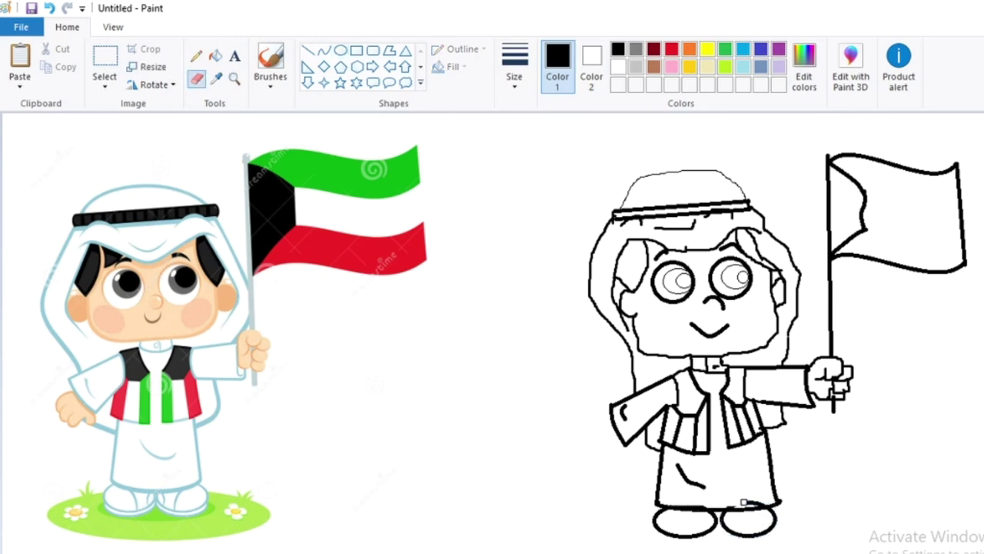
Step: Fill the vest's upper panels black, its inner stripes green and its outer stripes red
left_click(215, 55)
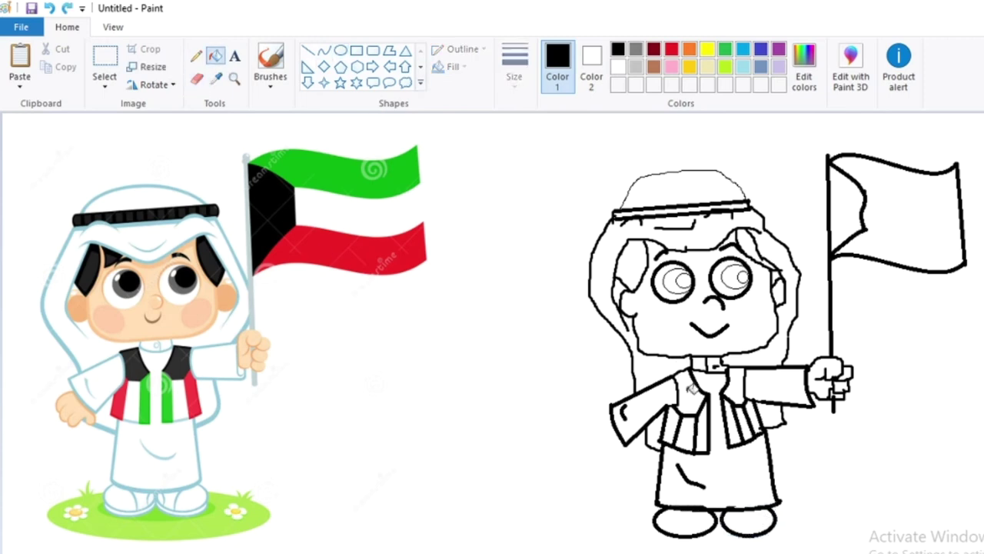
left_click(690, 392)
left_click(735, 385)
left_click(725, 49)
left_click(703, 431)
left_click(733, 422)
left_click(672, 49)
left_click(671, 426)
left_click(755, 417)
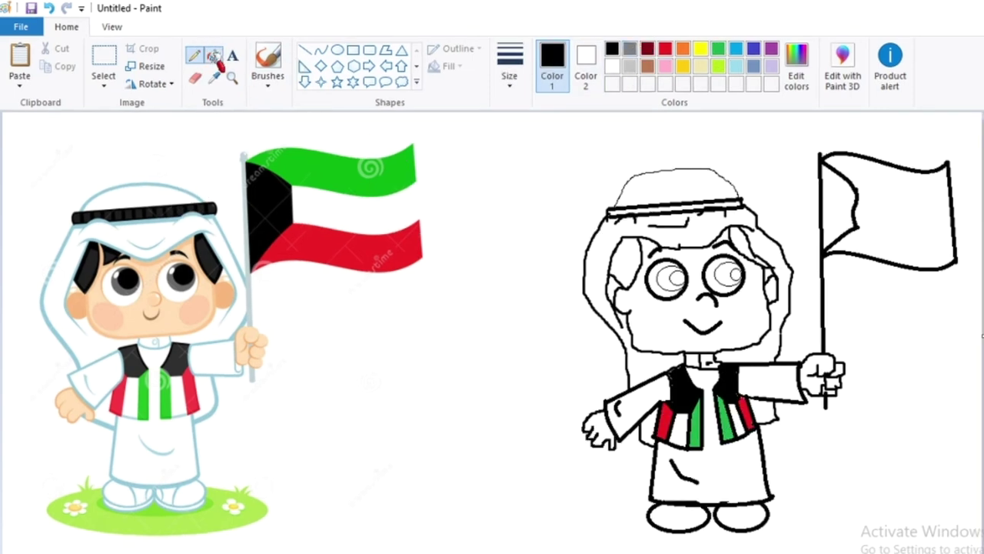
Step: Fill the headband, the hair on both sides of the face and both pupils with black
left_click(213, 55)
left_click(669, 203)
left_click(627, 258)
left_click(735, 233)
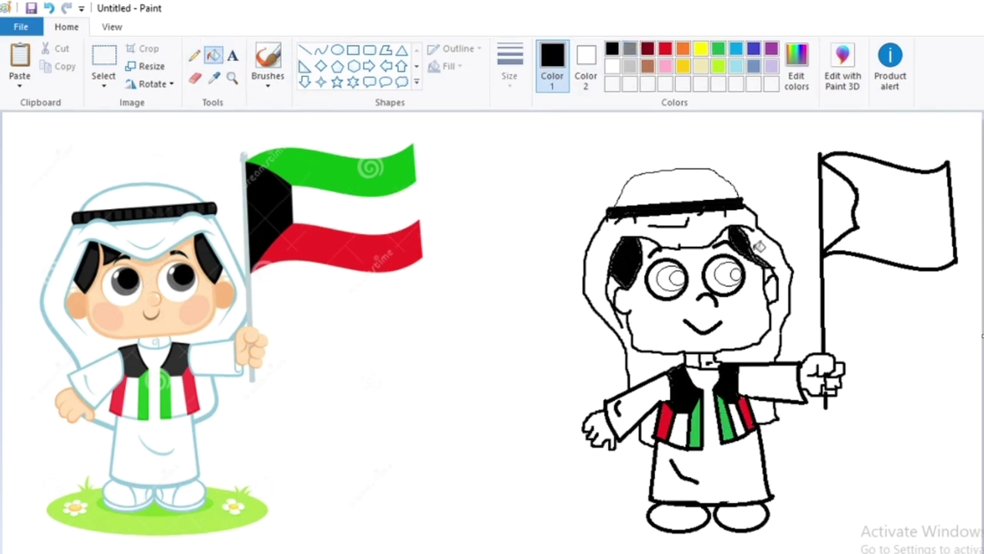
left_click(736, 272)
left_click(678, 277)
Step: Sample the dark grey from the reference boy's eye and fill both irises with it
left_click(213, 77)
left_click(184, 277)
left_click(664, 283)
left_click(723, 277)
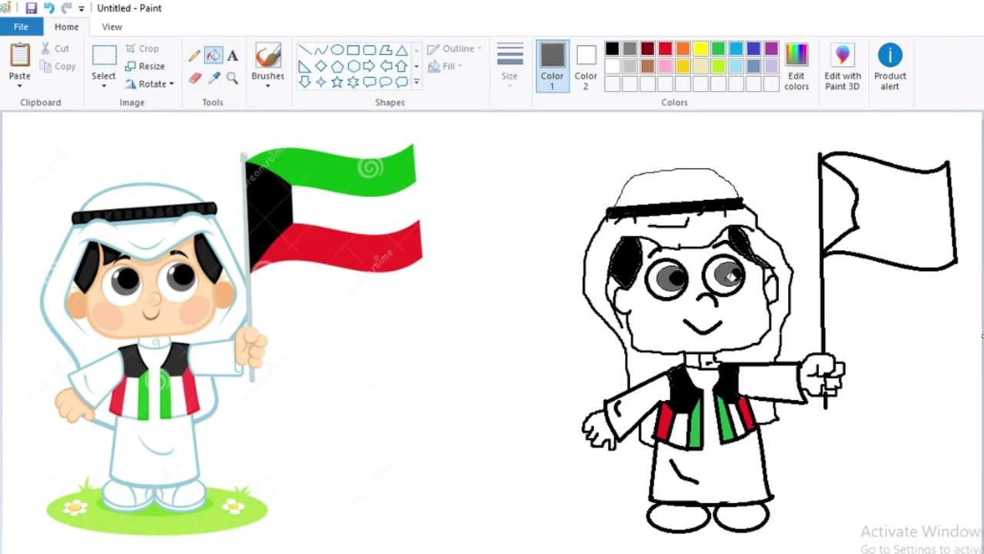
Step: Add a tiny white oval highlight to each eye of the sketch
left_click(612, 66)
left_click(337, 50)
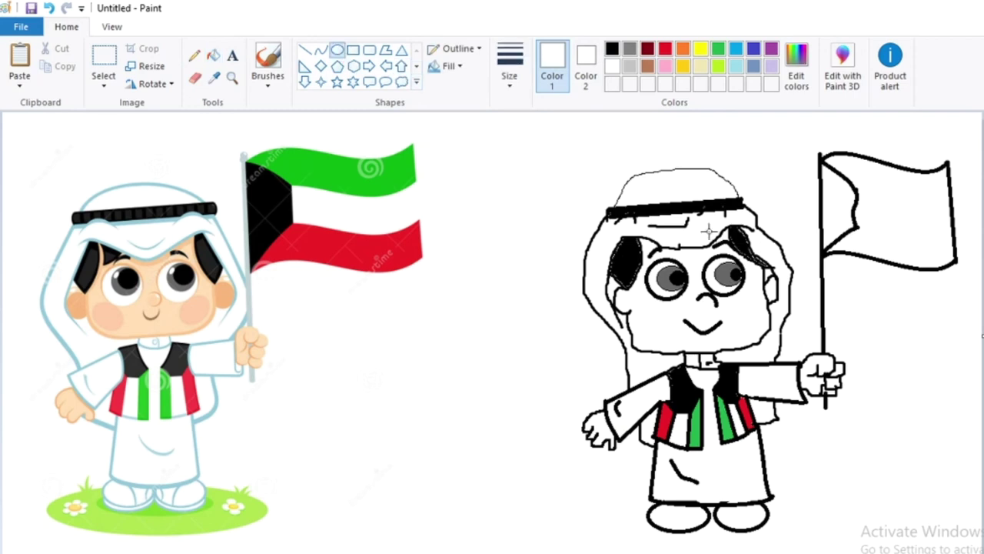
left_click(232, 77)
left_click(523, 282)
left_click(430, 328)
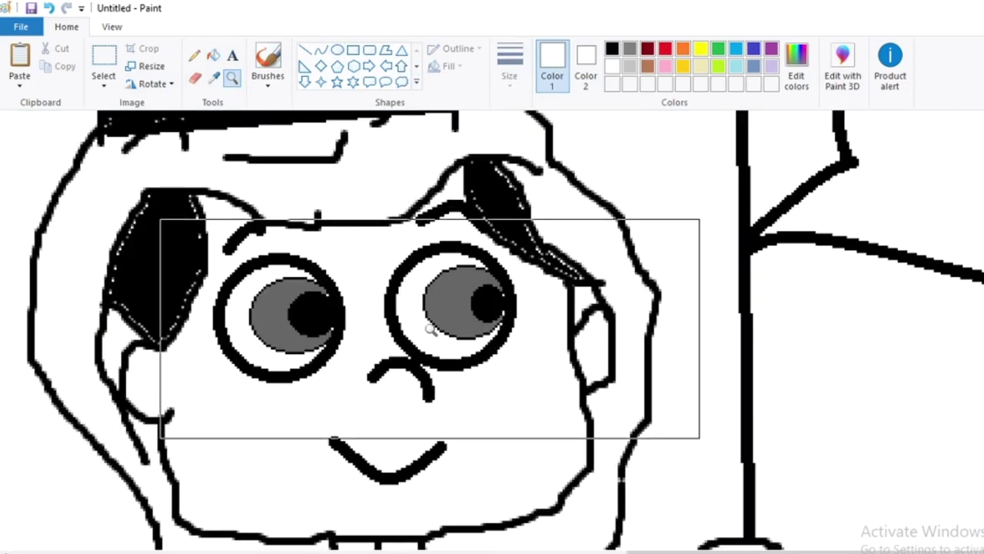
left_click(337, 50)
left_click_drag(275, 296, 268, 289)
left_click_drag(459, 283, 455, 277)
scroll(231, 397, "down", 2)
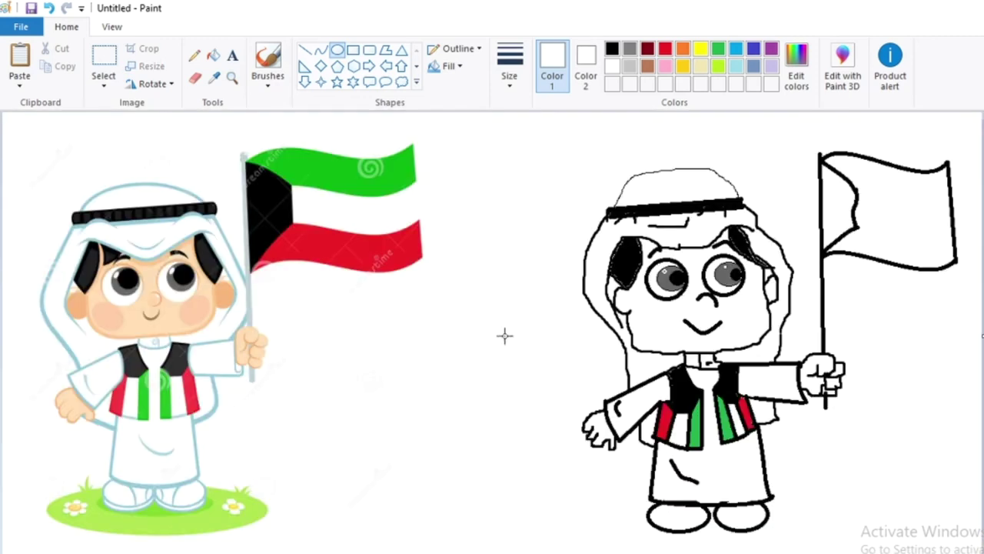
Step: Sample the cheek colour from the reference boy and shade both cheeks of the sketch with a textured brush
left_click(268, 77)
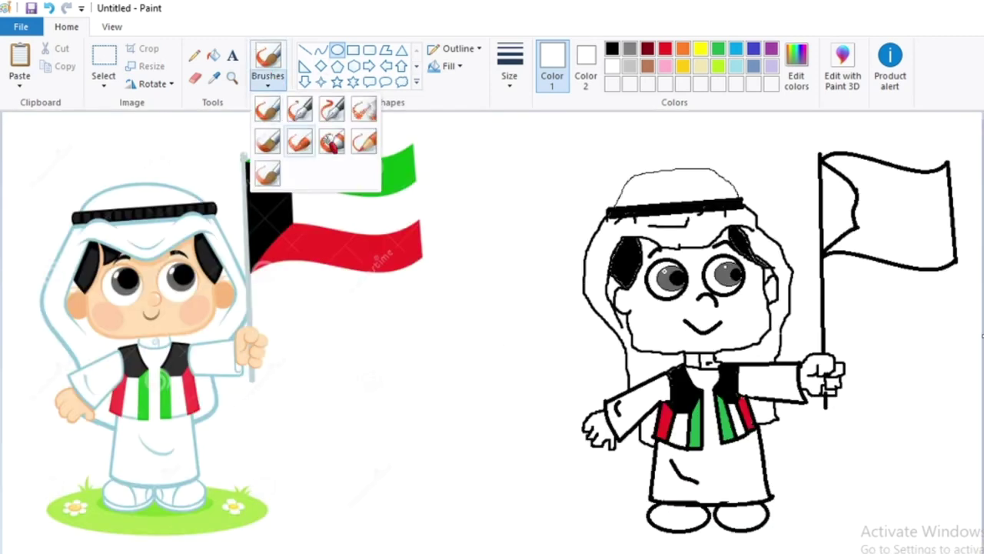
left_click(301, 138)
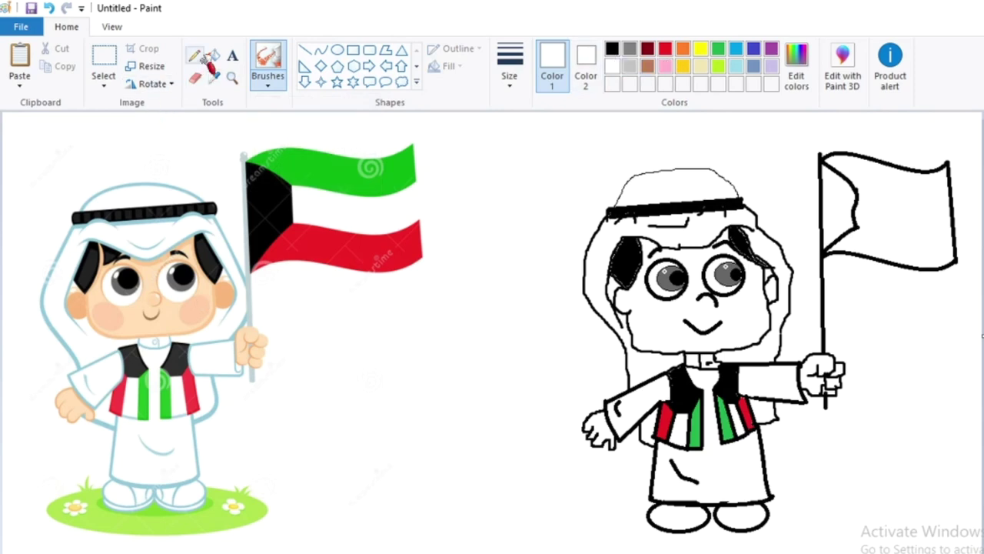
left_click(214, 78)
left_click(204, 305)
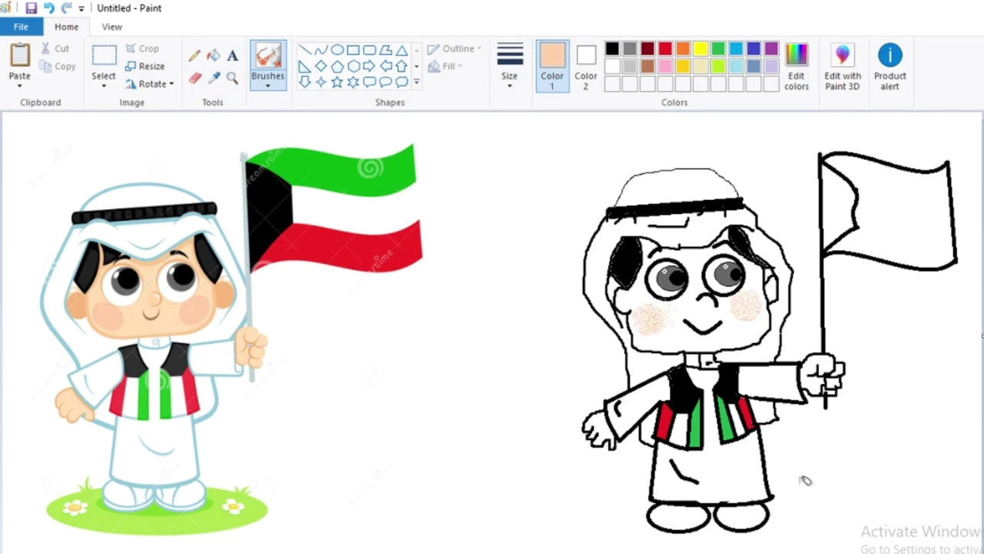
Step: Draw two wavy black lines across the flag with the Curve tool to divide it into three stripes
left_click(305, 49)
left_click(612, 48)
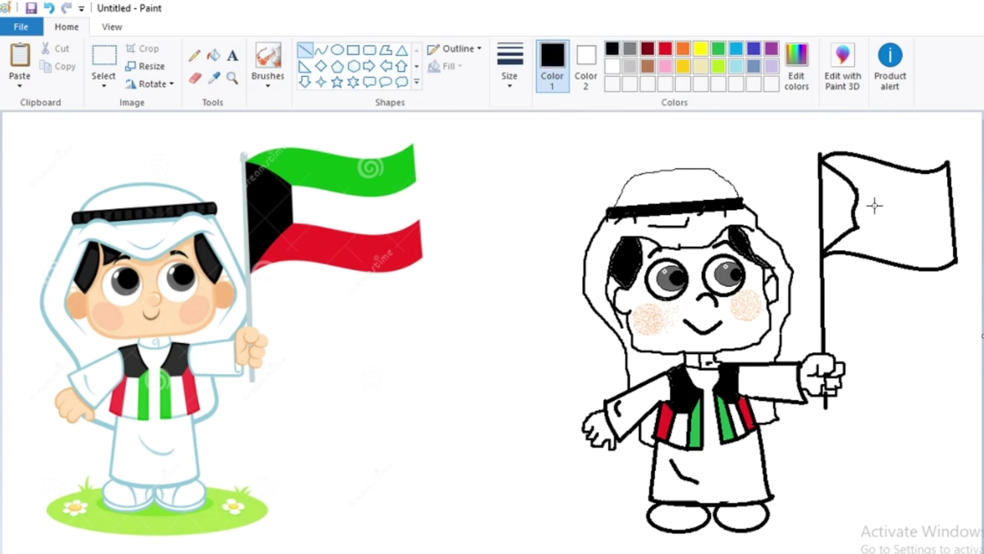
left_click(321, 49)
mouse_move(851, 190)
left_mouse_down()
mouse_move(952, 193)
mouse_move(915, 199)
mouse_move(894, 216)
mouse_move(869, 200)
mouse_move(907, 205)
mouse_move(927, 189)
mouse_move(932, 205)
left_mouse_up()
key("ctrl+z")
mouse_move(857, 192)
left_mouse_down()
mouse_move(953, 201)
mouse_move(857, 187)
mouse_move(858, 178)
left_mouse_up()
left_click_drag(931, 197, 929, 212)
mouse_move(857, 228)
left_mouse_down()
mouse_move(955, 230)
mouse_move(869, 216)
left_mouse_up()
left_click_drag(945, 235, 915, 252)
Step: Fill the flag's pole-side section black, its lower stripe red and its upper stripe green
left_click(213, 56)
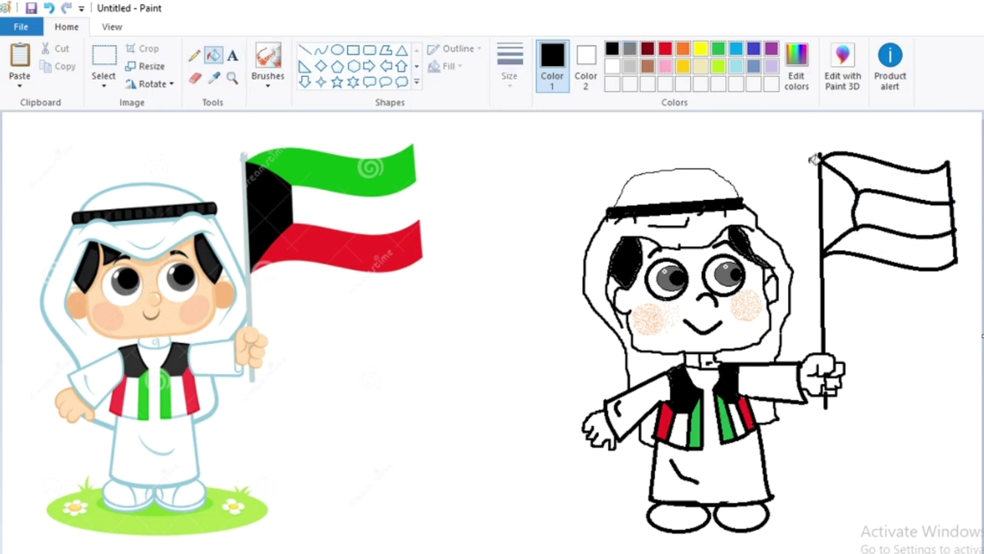
left_click(837, 202)
left_click(665, 50)
left_click(866, 240)
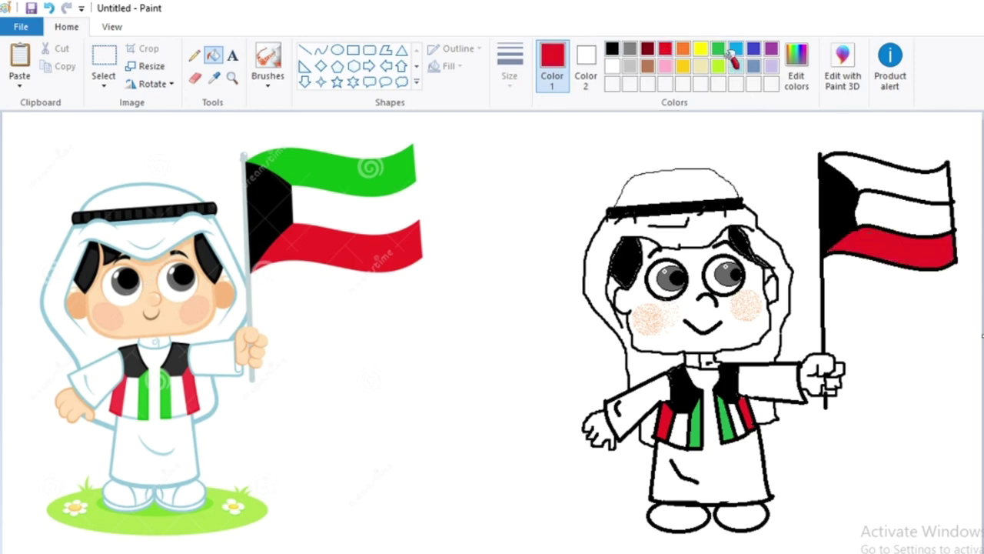
left_click(719, 50)
left_click(865, 169)
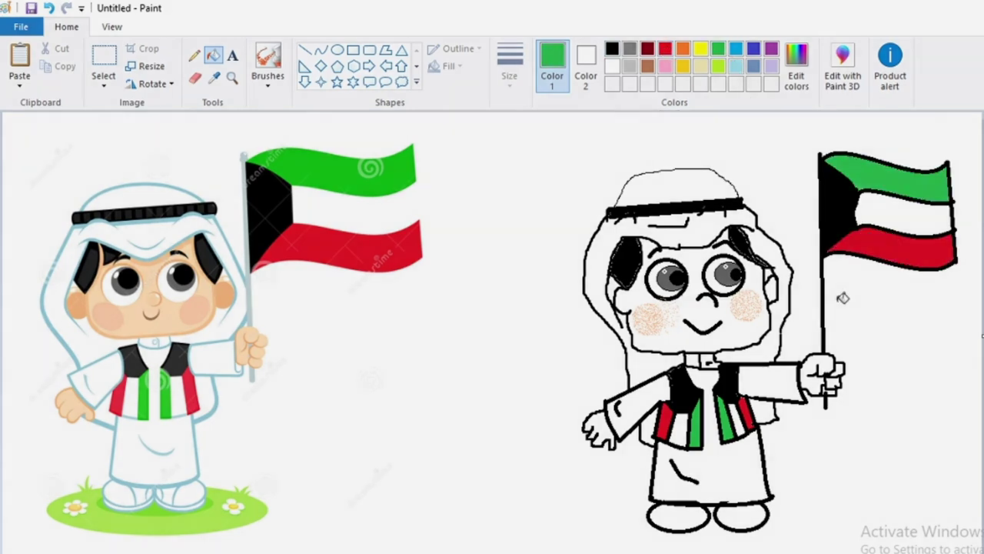